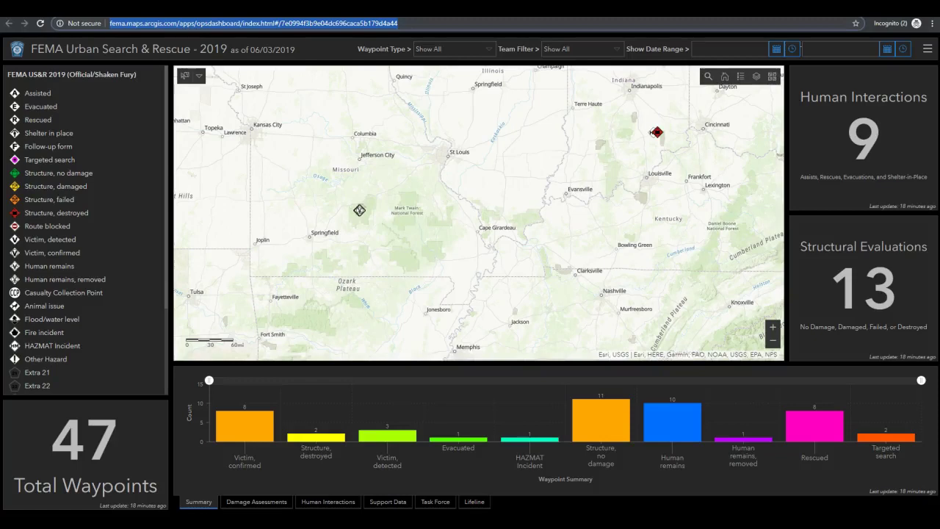
- Zoom the map onto the Missouri waypoints, check the Victim, confirmed count, and show Damage Assessments
{"action": "left_click", "coordinate": [33, 494]}
{"action": "left_click", "coordinate": [330, 370]}
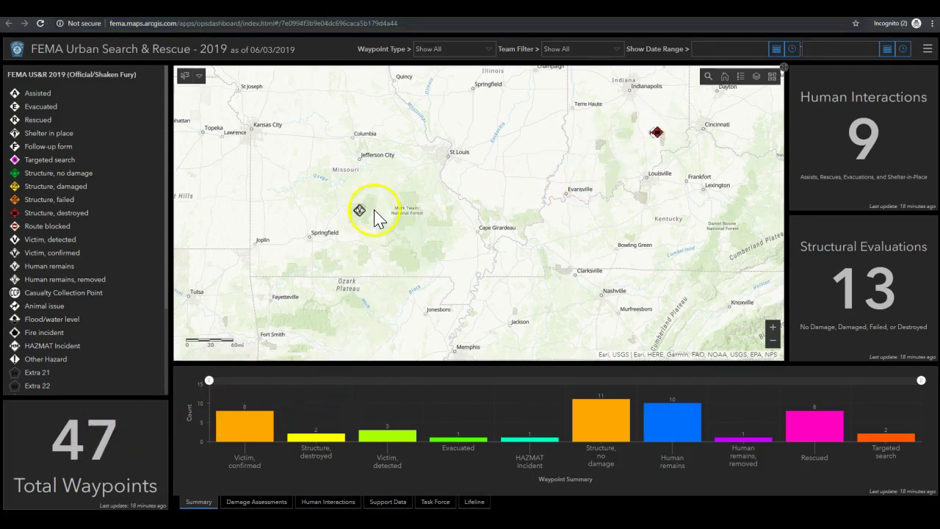
{"action": "left_click_drag", "start_coordinate": [349, 197], "coordinate": [378, 233]}
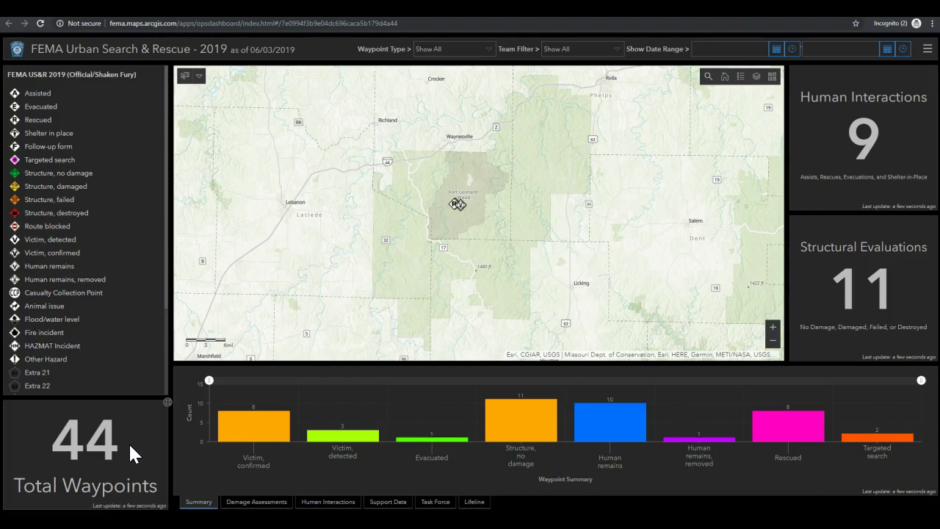
{"action": "left_click", "coordinate": [239, 429]}
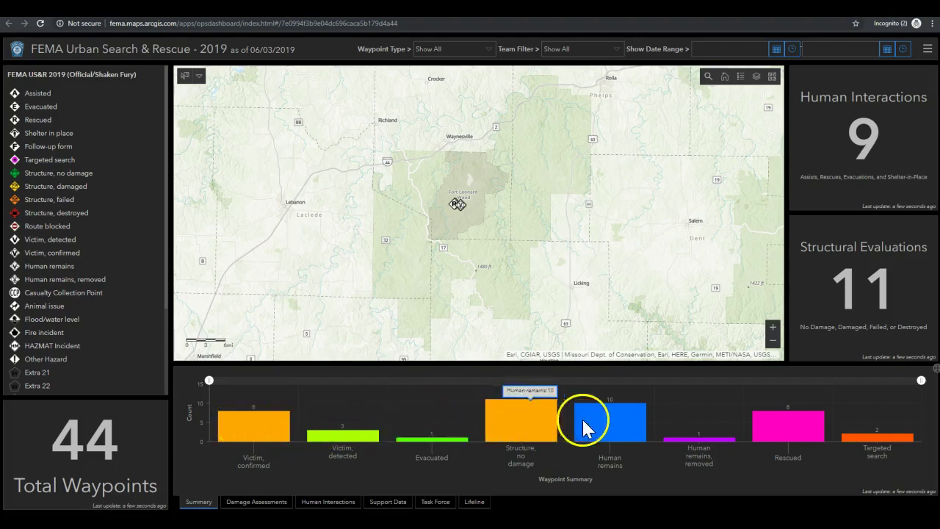
{"action": "left_click", "coordinate": [258, 503]}
- View the Human Interactions, Support Data, Task Force Breakdown and Lifeline charts, then return to Waypoint Summary
{"action": "left_click", "coordinate": [331, 504]}
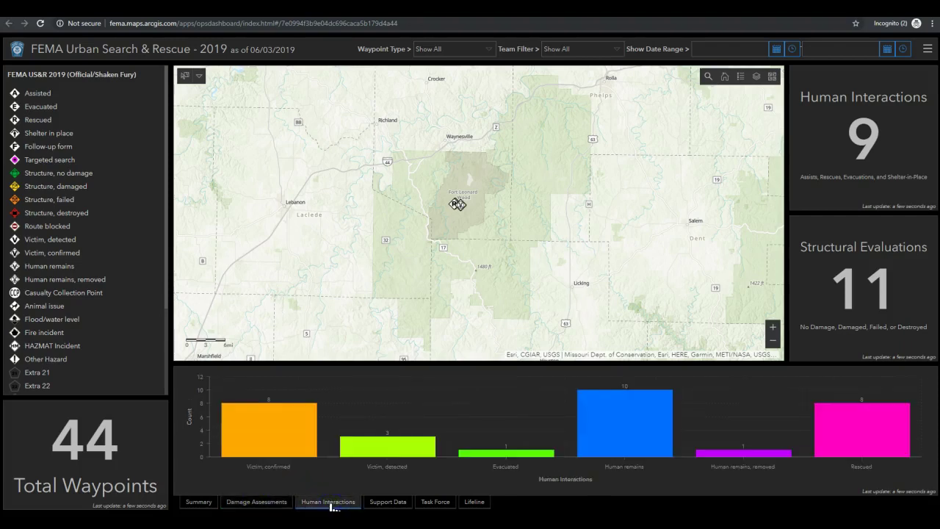
{"action": "left_click", "coordinate": [395, 503]}
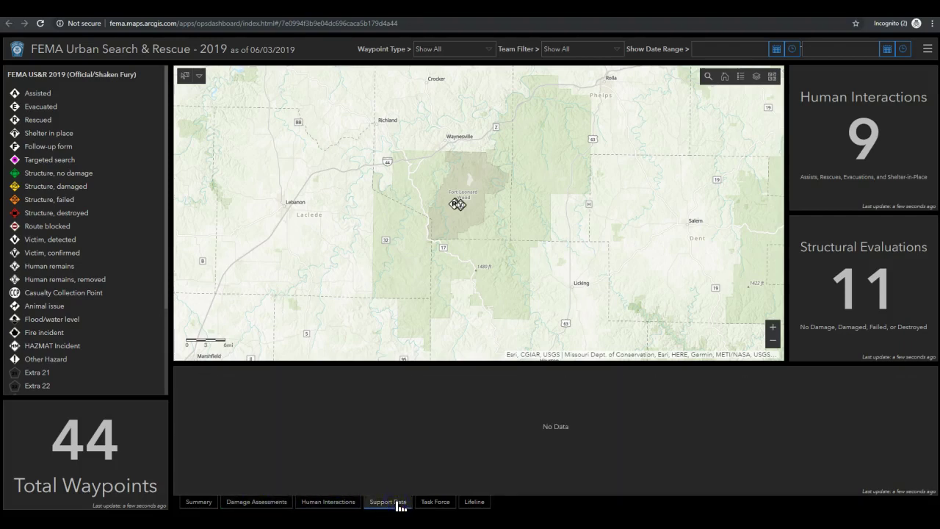
{"action": "left_click", "coordinate": [419, 504]}
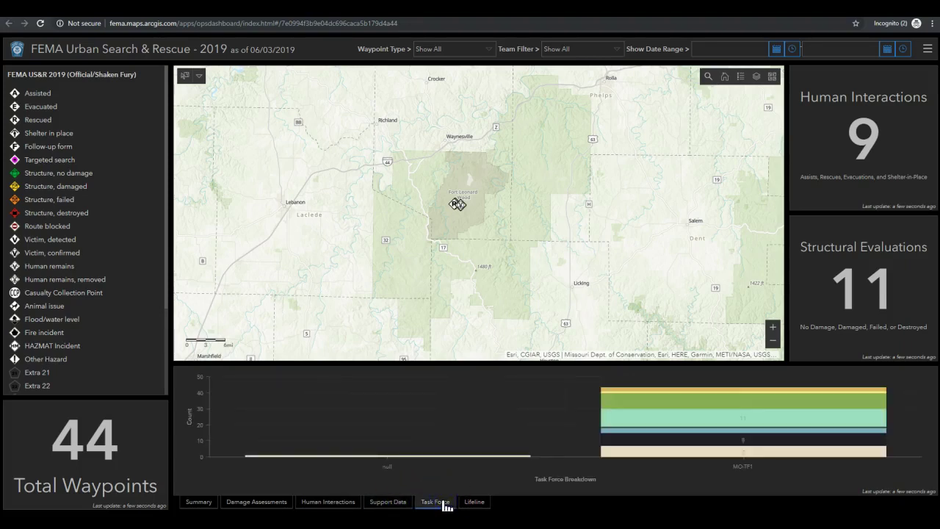
{"action": "left_click", "coordinate": [473, 504]}
{"action": "left_click", "coordinate": [476, 504]}
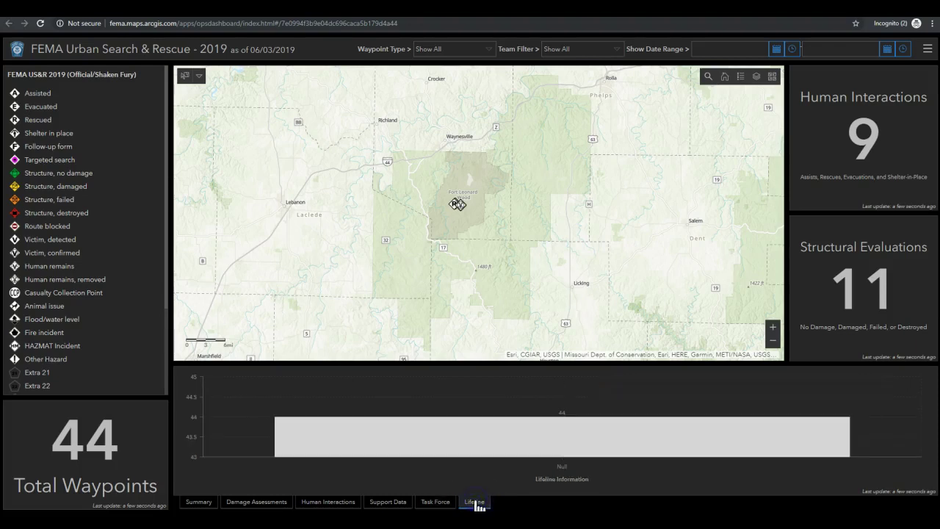
{"action": "left_click", "coordinate": [202, 504]}
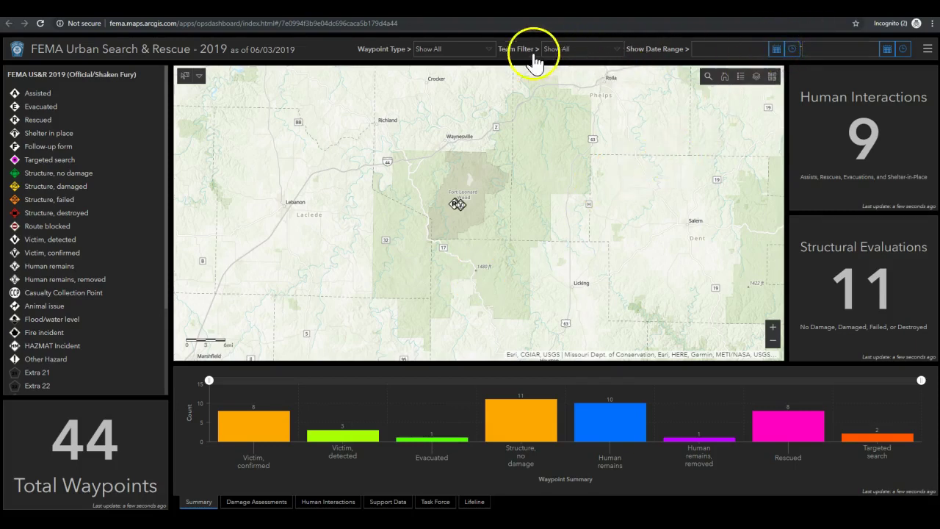
- Check the Waypoint Type filter list, leave it on Show All, and click the map
{"action": "left_click", "coordinate": [485, 59]}
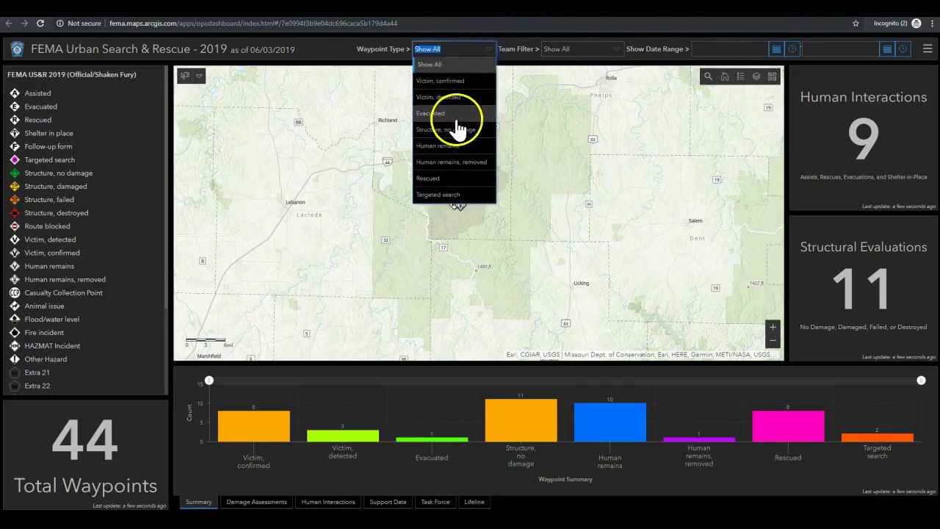
{"action": "left_click", "coordinate": [336, 51]}
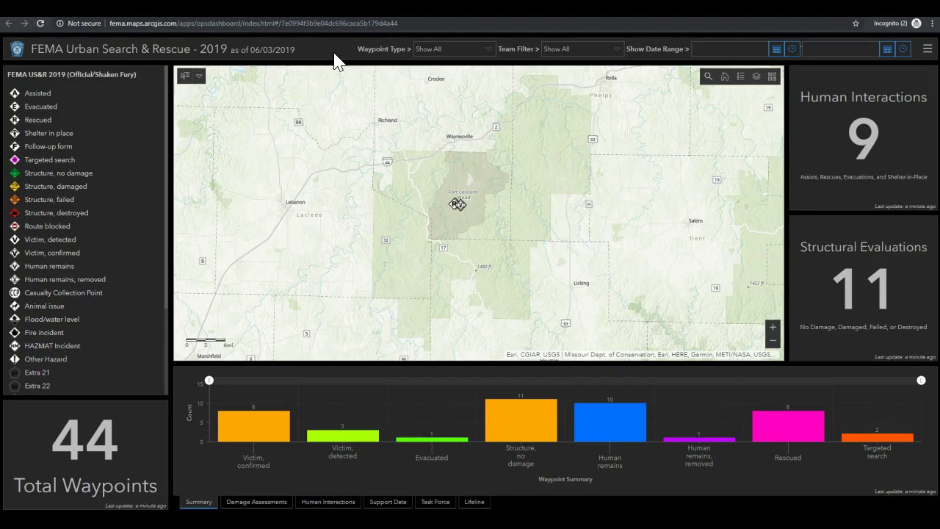
{"action": "left_click", "coordinate": [376, 231]}
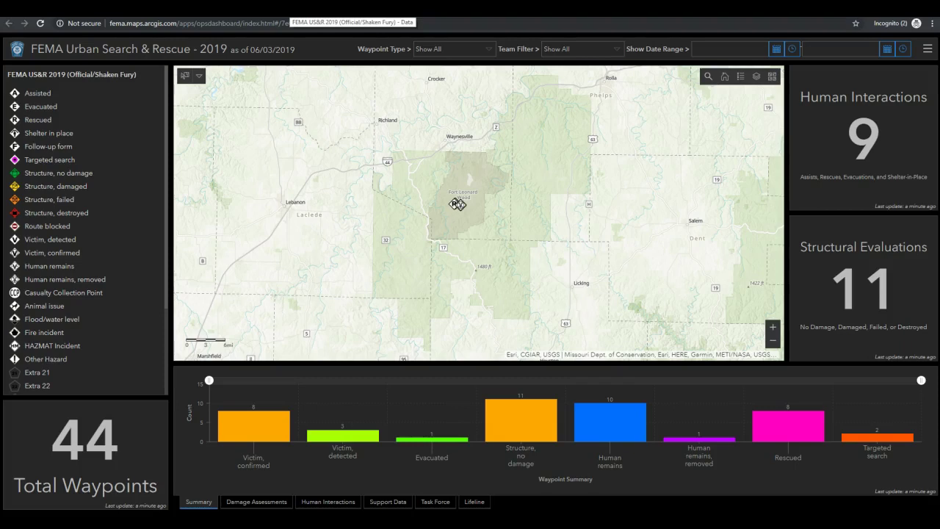
- Switch to Survey123 and review the overview: 48 records, 4 participants, submissions peaking at 17:00
{"action": "left_click", "coordinate": [301, 20]}
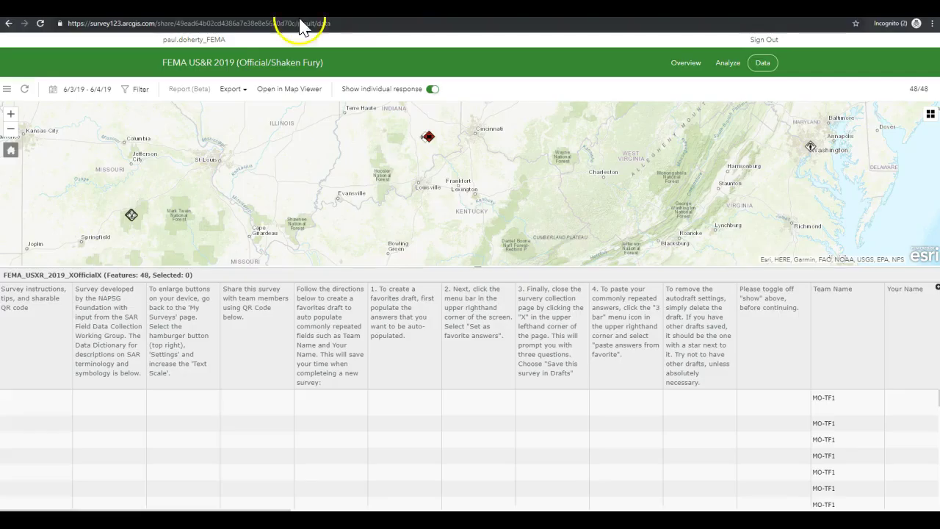
{"action": "left_click", "coordinate": [687, 68]}
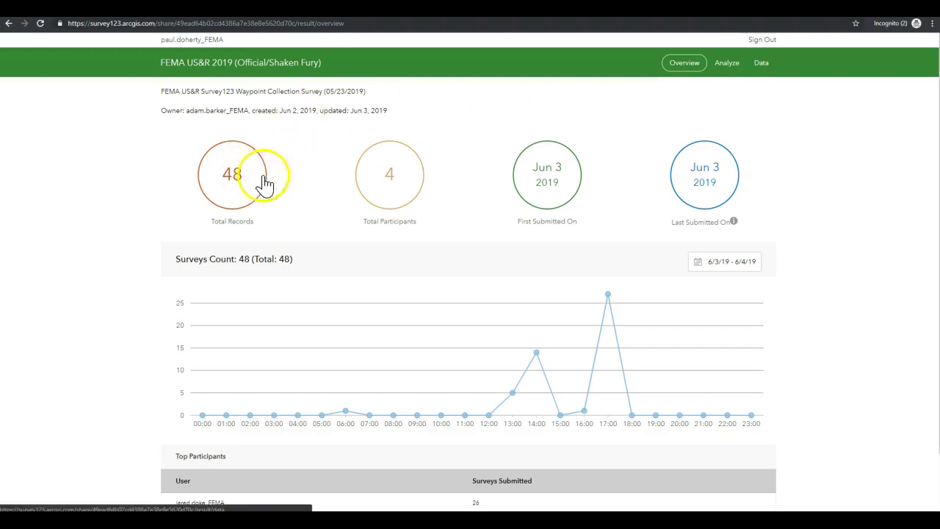
{"action": "mouse_move", "coordinate": [538, 345]}
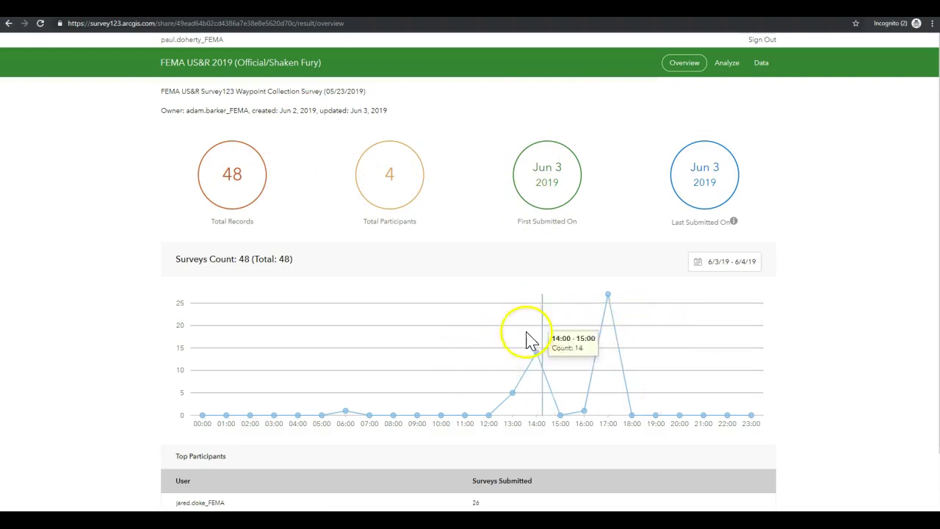
- Open the Analyze page with the Team Name chart (MO-TF1 43) and review the question visibility settings
{"action": "left_click", "coordinate": [727, 71]}
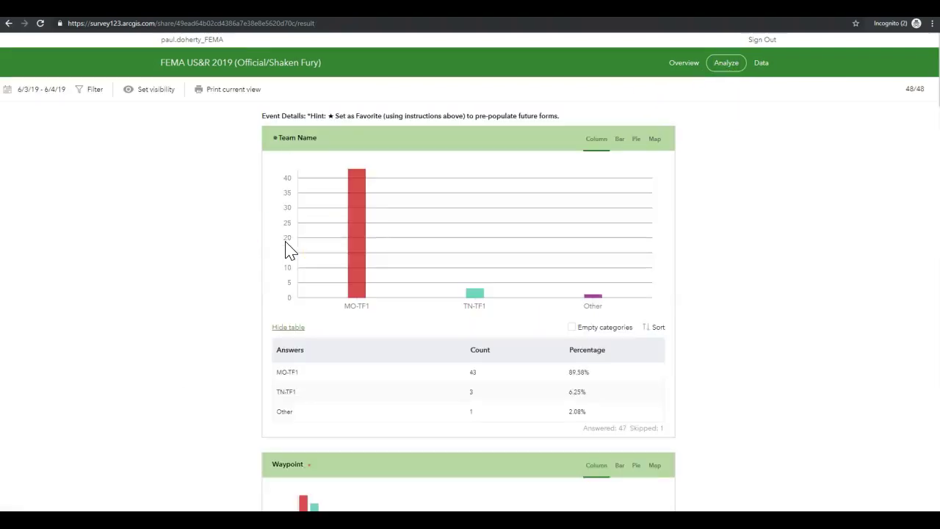
{"action": "left_click", "coordinate": [286, 235]}
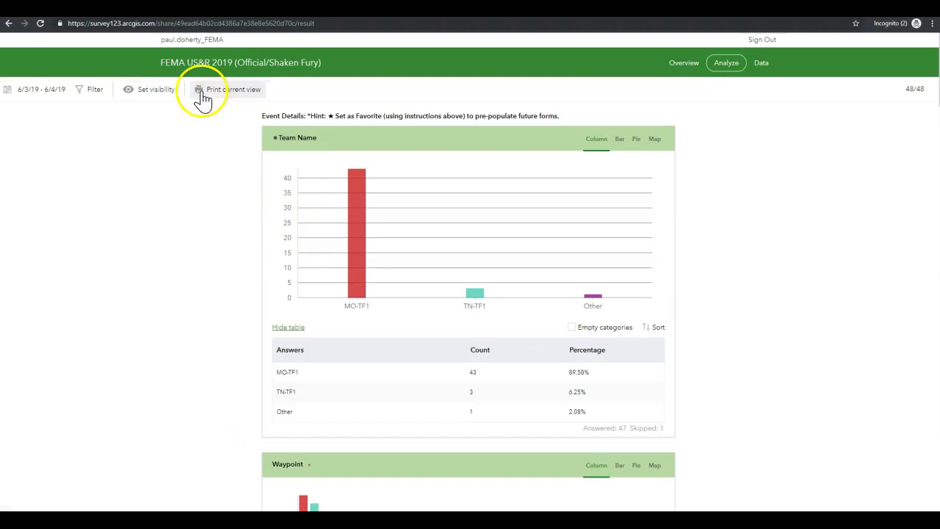
{"action": "left_click", "coordinate": [156, 91]}
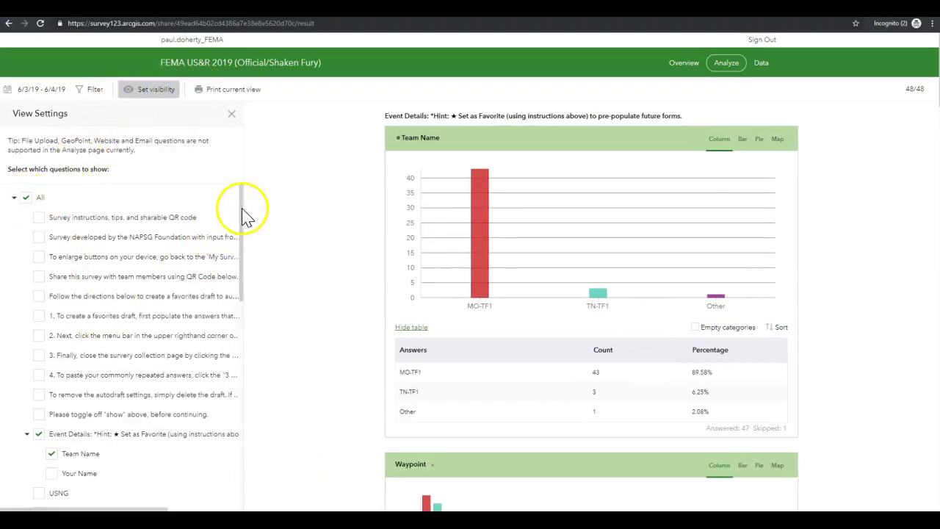
{"action": "left_click", "coordinate": [146, 96]}
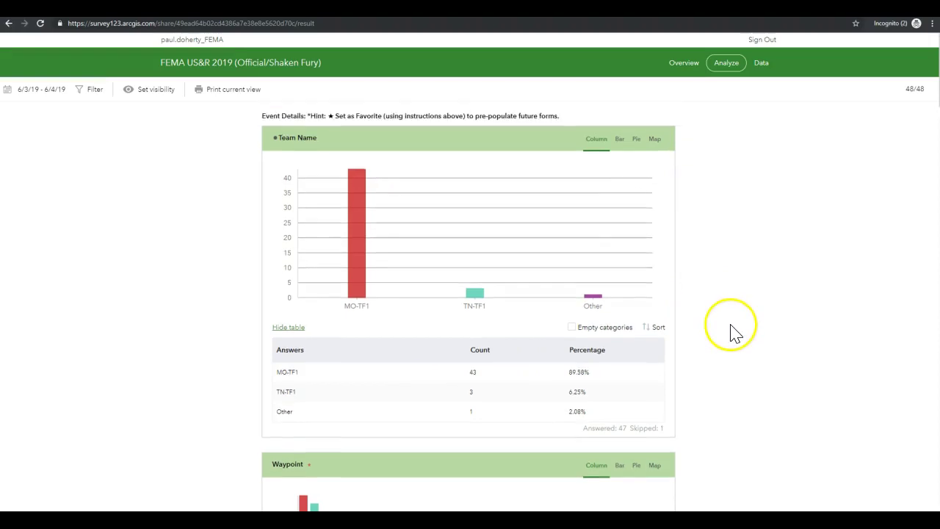
- Scroll the analysis down to the Structure Type chart: 4 residential multi-family, 2 commercial
{"action": "scroll", "coordinate": [734, 332], "scroll_direction": "down", "scroll_amount": 3}
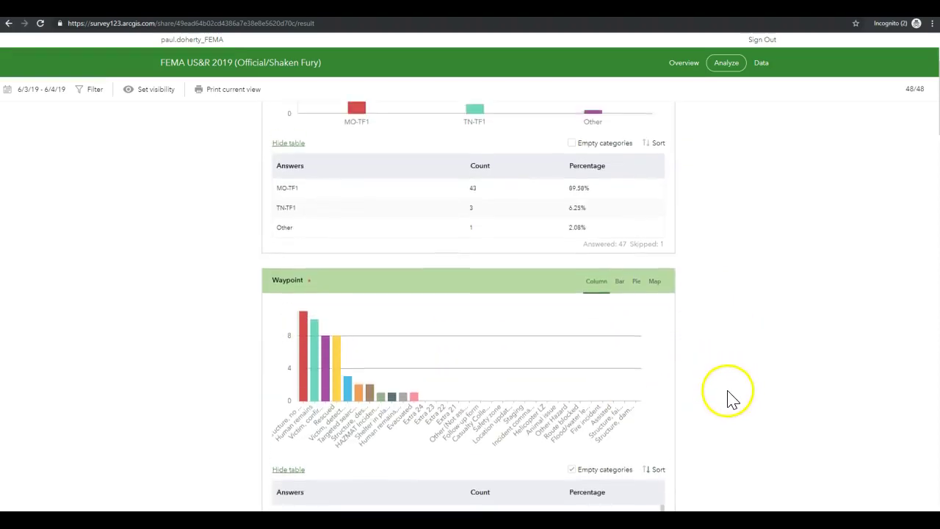
{"action": "scroll", "coordinate": [726, 401], "scroll_direction": "down", "scroll_amount": 1}
{"action": "scroll", "coordinate": [715, 410], "scroll_direction": "down", "scroll_amount": 4}
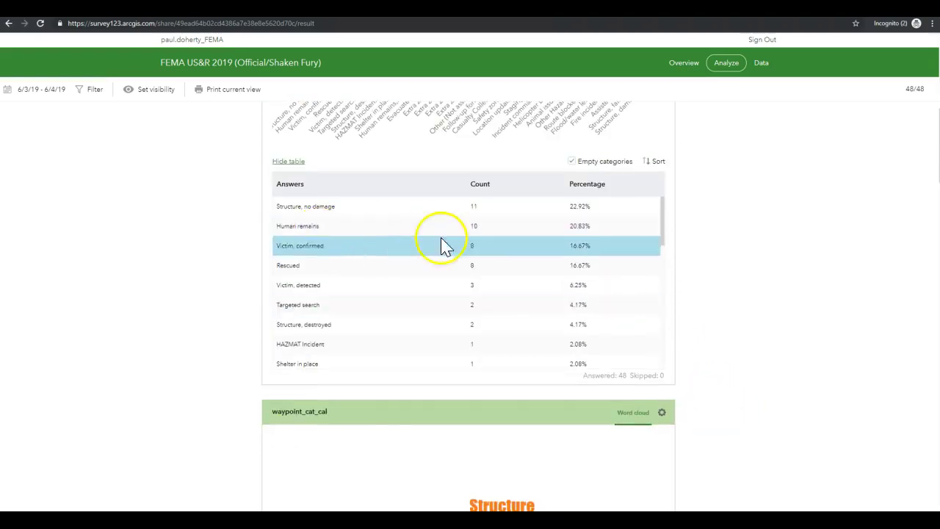
{"action": "scroll", "coordinate": [764, 351], "scroll_direction": "down", "scroll_amount": 3}
{"action": "scroll", "coordinate": [764, 351], "scroll_direction": "down", "scroll_amount": 3}
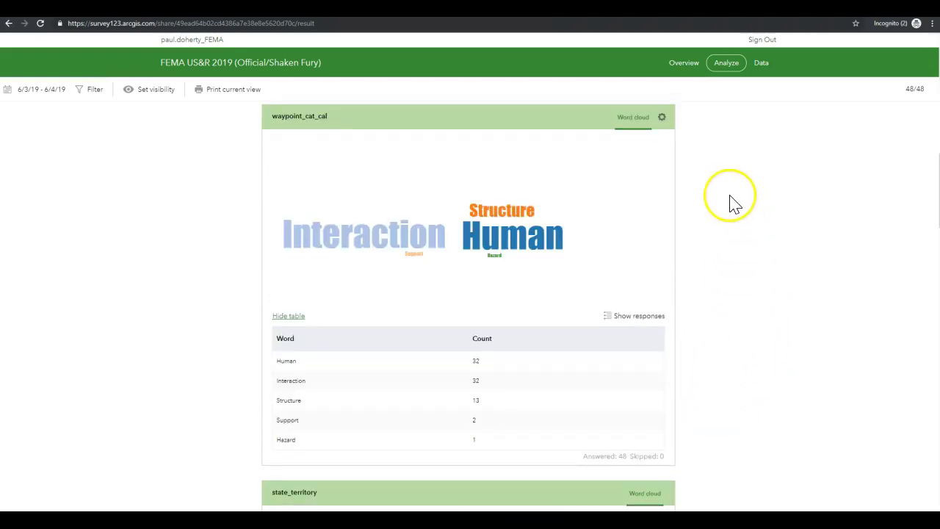
{"action": "scroll", "coordinate": [749, 314], "scroll_direction": "down", "scroll_amount": 4}
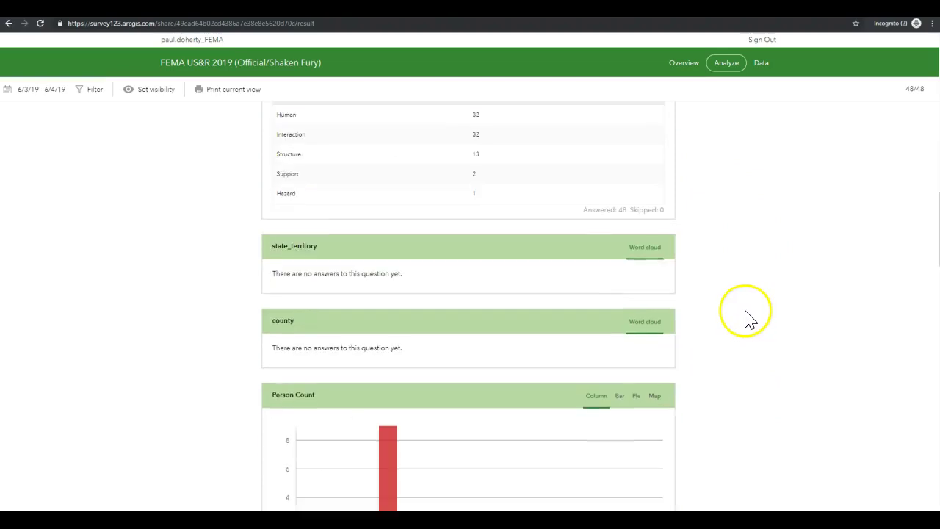
{"action": "scroll", "coordinate": [749, 319], "scroll_direction": "down", "scroll_amount": 5}
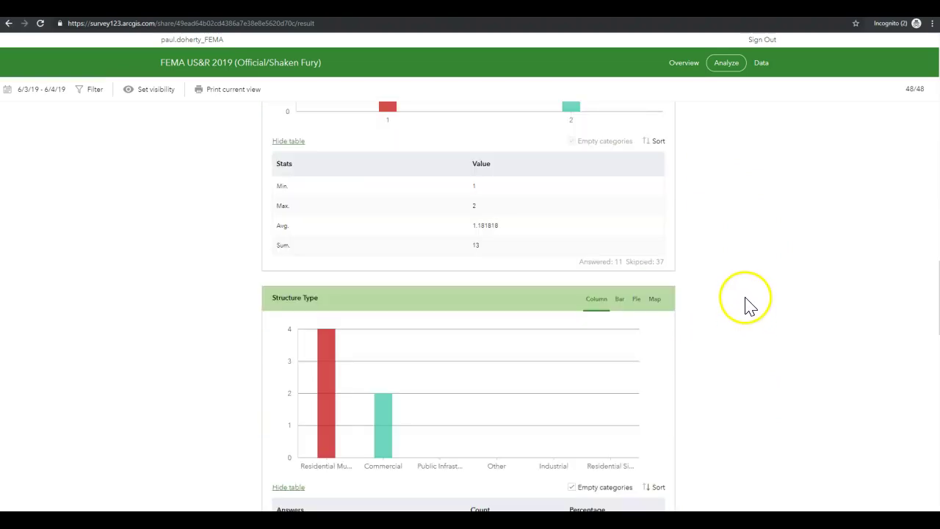
{"action": "scroll", "coordinate": [748, 298], "scroll_direction": "up", "scroll_amount": 1}
{"action": "scroll", "coordinate": [749, 316], "scroll_direction": "down", "scroll_amount": 1}
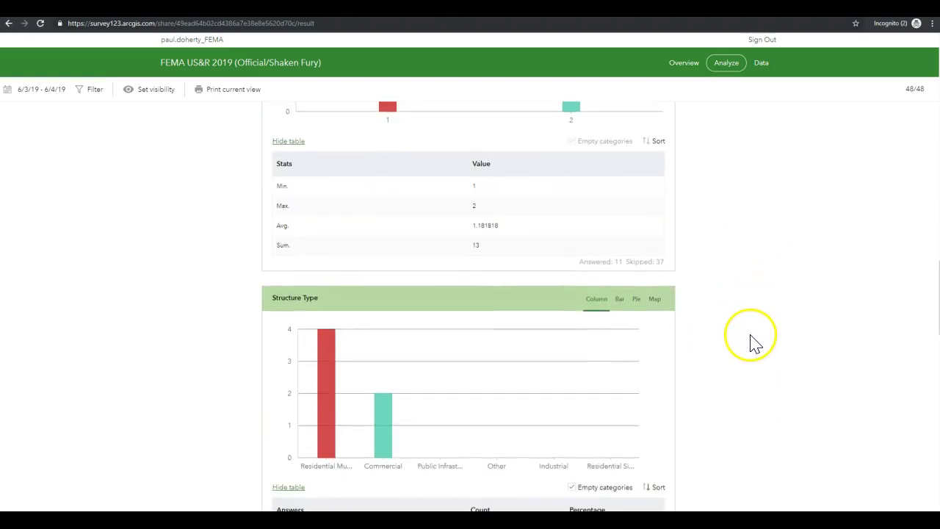
{"action": "scroll", "coordinate": [742, 352], "scroll_direction": "down", "scroll_amount": 2}
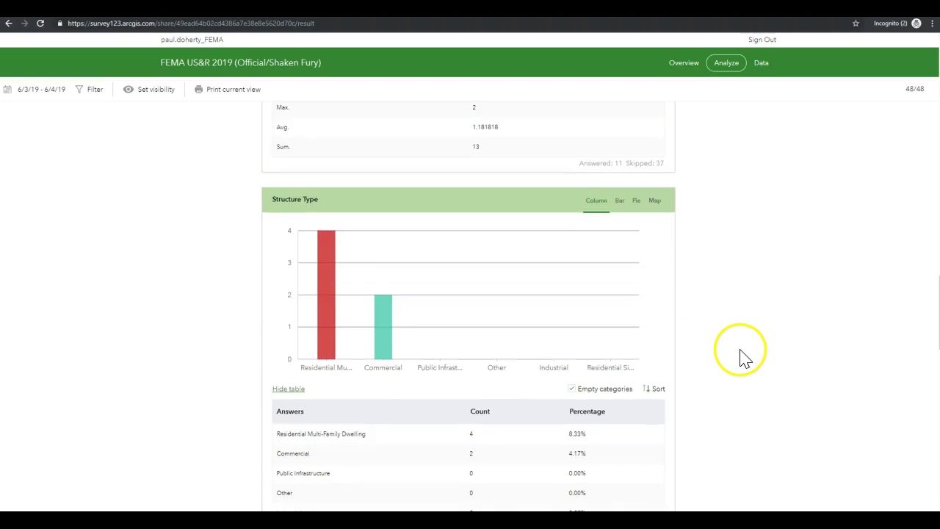
- Display the Structure Type results as bars, a pie and a map, then as columns again
{"action": "left_click", "coordinate": [622, 204]}
{"action": "left_click", "coordinate": [638, 203]}
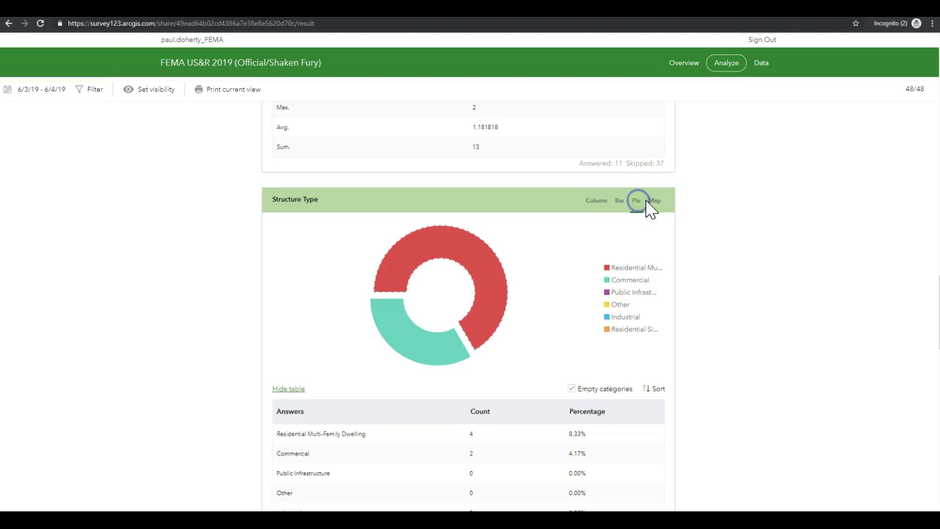
{"action": "left_click", "coordinate": [656, 203]}
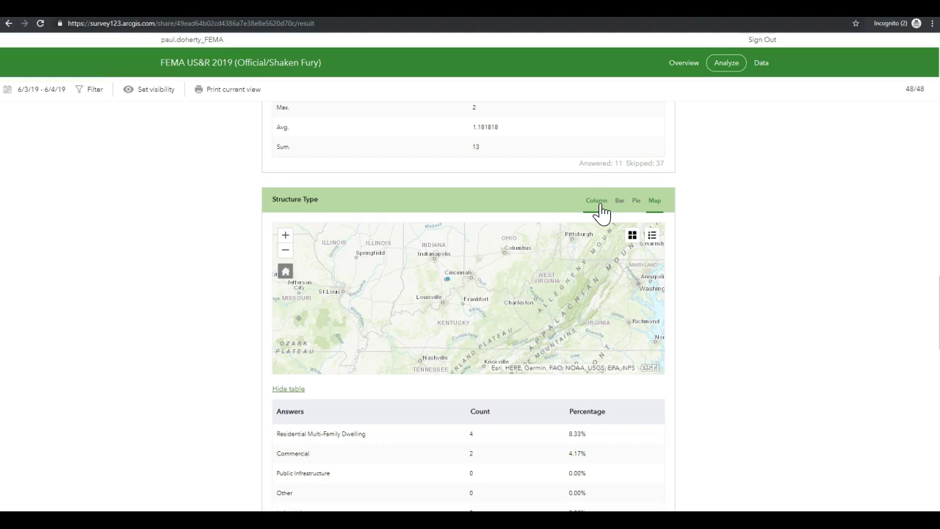
{"action": "left_click", "coordinate": [599, 207]}
- Scroll to the Lifeline chart and open the Filter panel showing 48 of 48 records
{"action": "scroll", "coordinate": [728, 360], "scroll_direction": "down", "scroll_amount": 8}
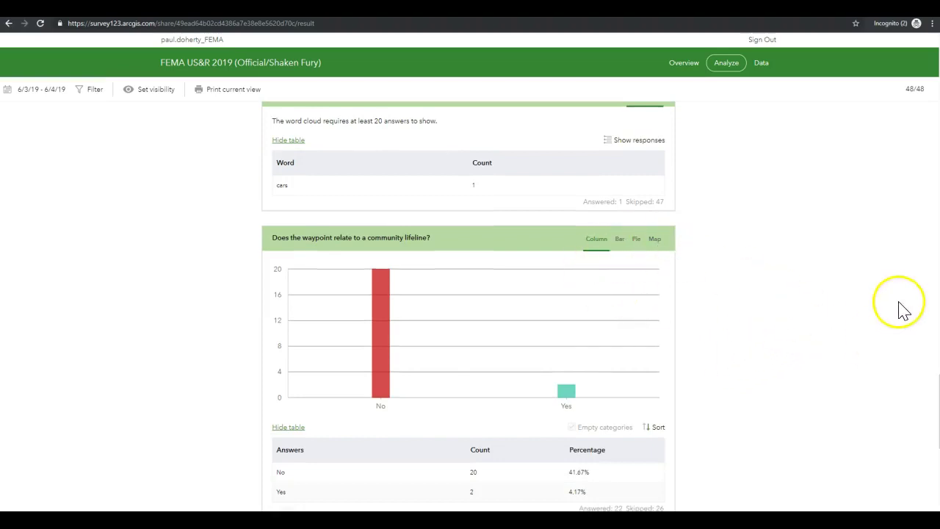
{"action": "scroll", "coordinate": [801, 367], "scroll_direction": "down", "scroll_amount": 1}
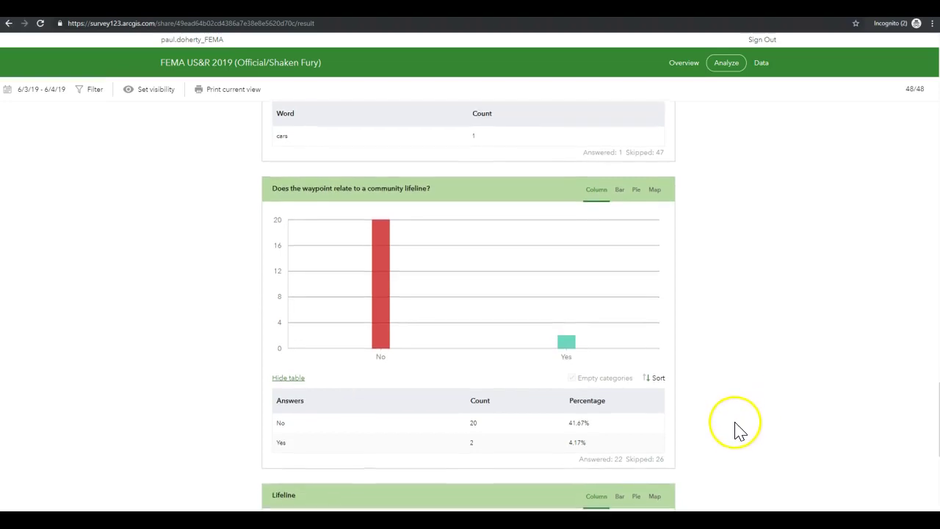
{"action": "scroll", "coordinate": [735, 426], "scroll_direction": "down", "scroll_amount": 5}
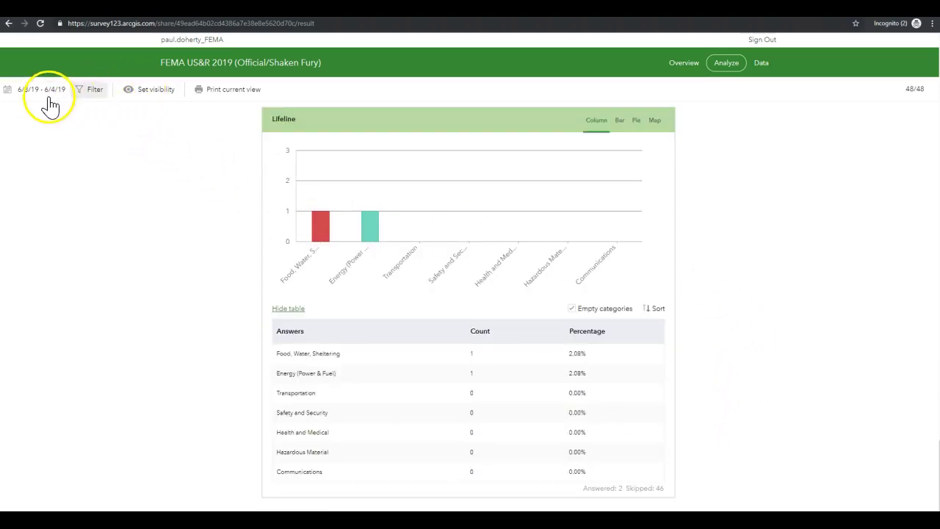
{"action": "left_click", "coordinate": [94, 92]}
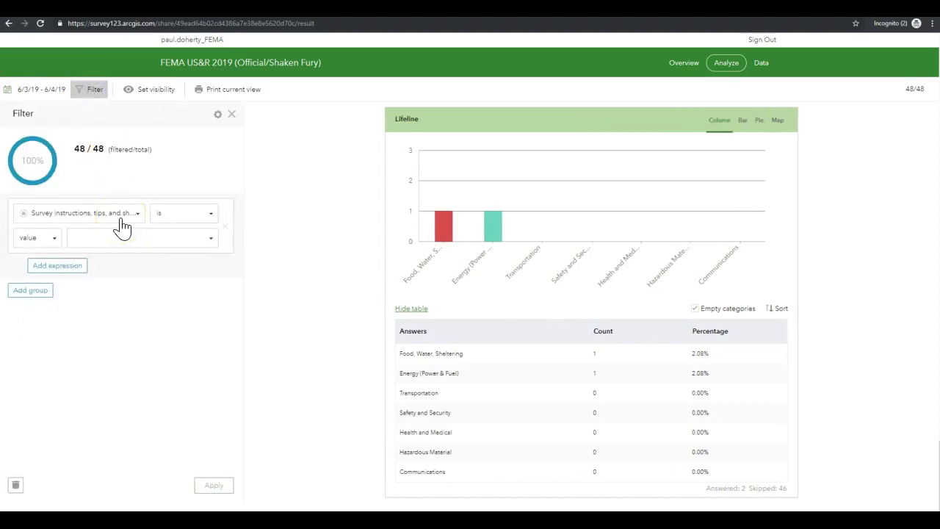
- Close the filter panel, then preview a 7-page print of the current view and cancel it
{"action": "left_click", "coordinate": [91, 91]}
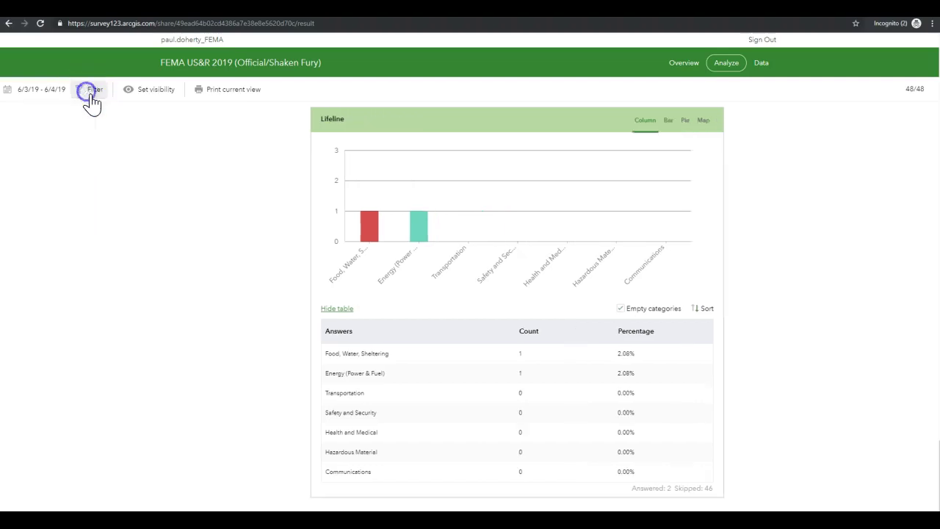
{"action": "left_click", "coordinate": [213, 92]}
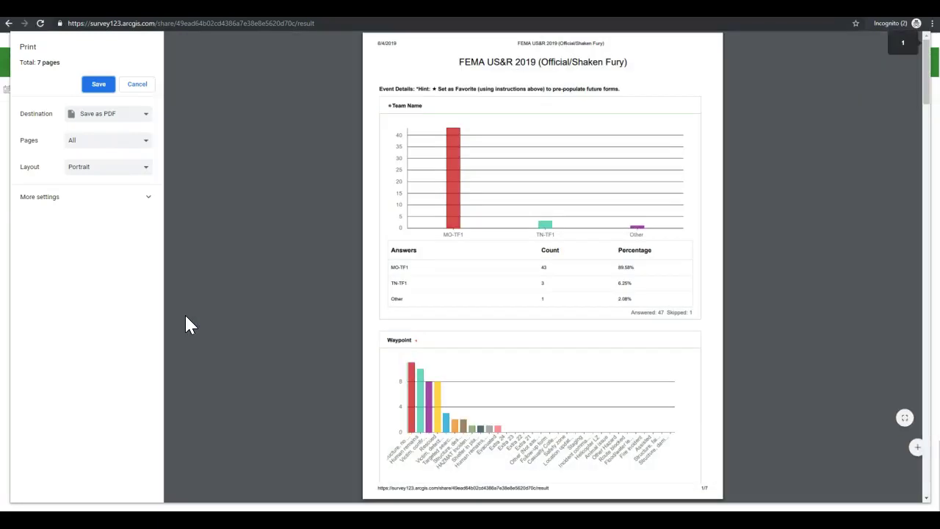
{"action": "left_click", "coordinate": [177, 316]}
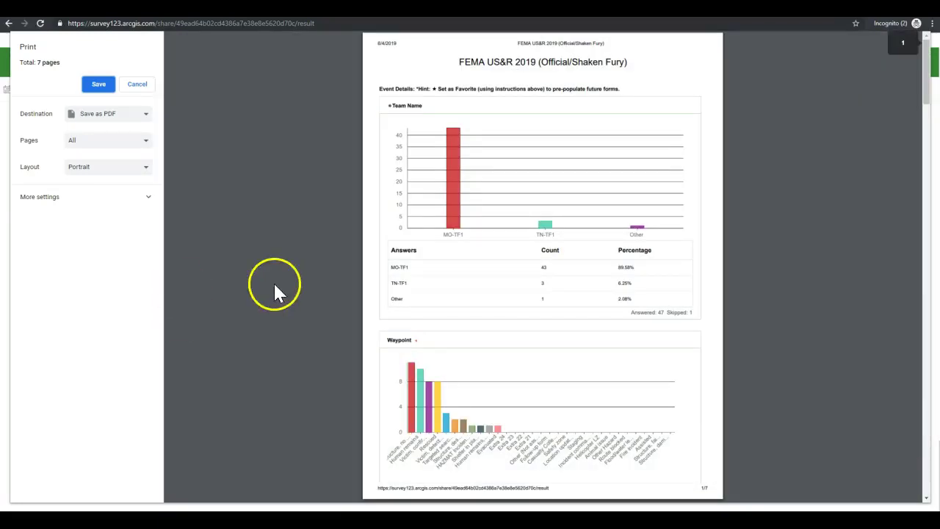
{"action": "left_click", "coordinate": [144, 94]}
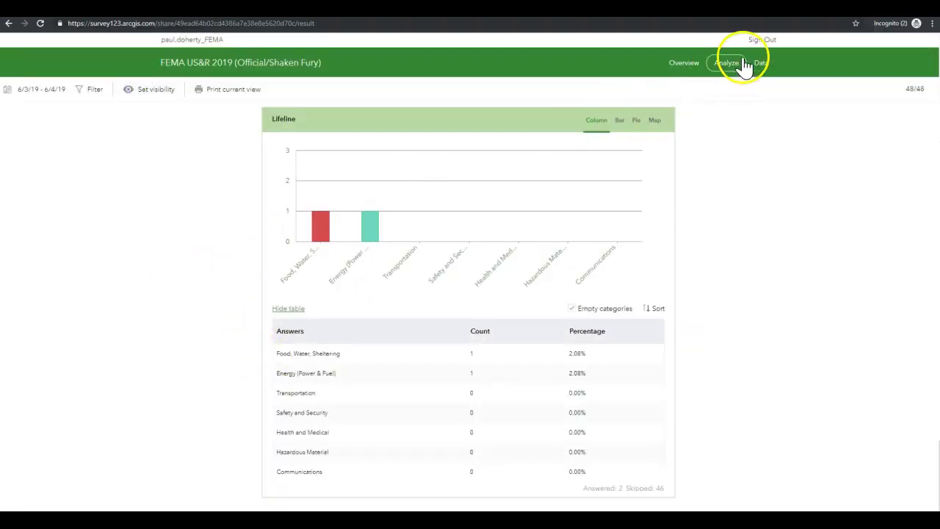
- Show the 48 individual records on the Data page map and table, and list the export formats
{"action": "left_click", "coordinate": [762, 64]}
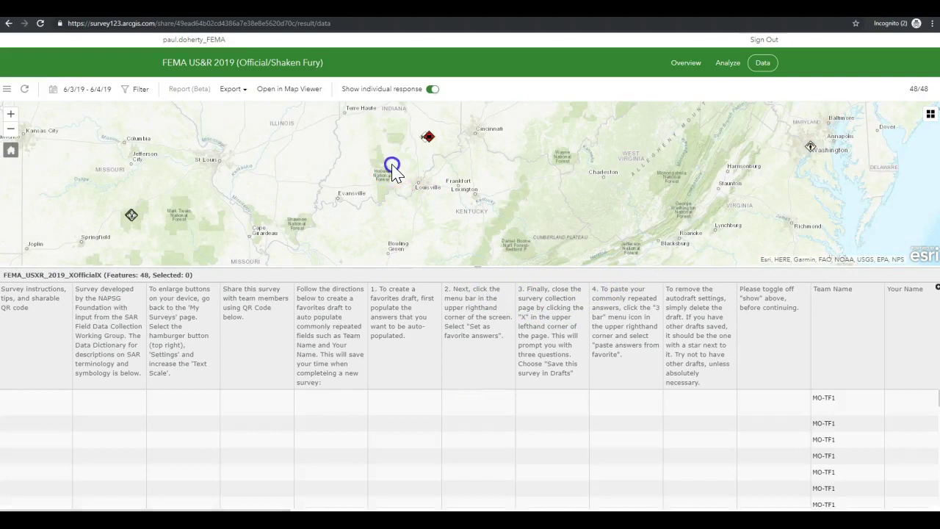
{"action": "left_click_drag", "start_coordinate": [393, 169], "coordinate": [401, 194]}
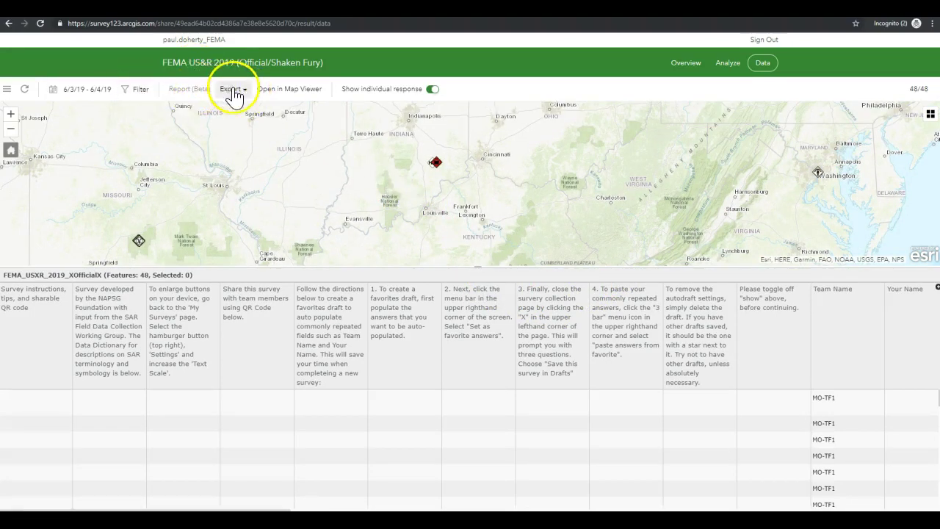
{"action": "left_click", "coordinate": [235, 91]}
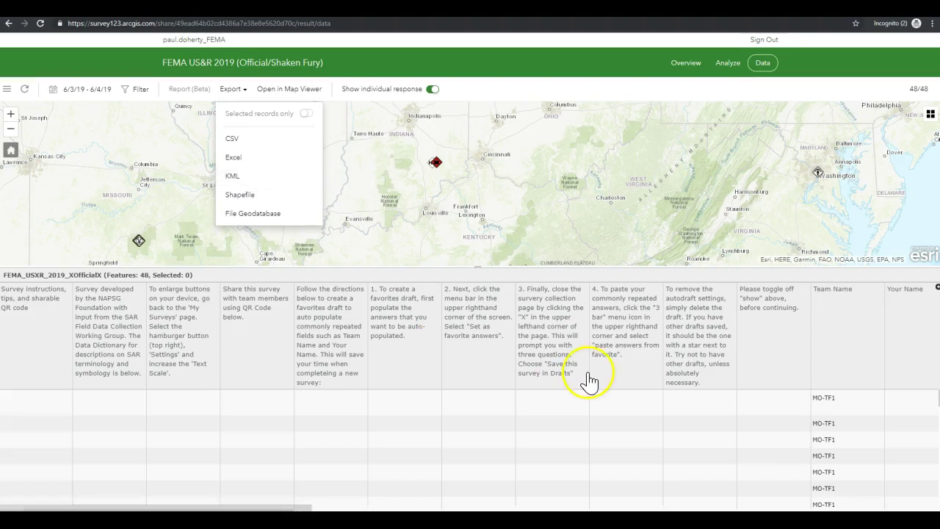
- Dismiss the export format options and scroll through the first record's full details
{"action": "left_click", "coordinate": [742, 88]}
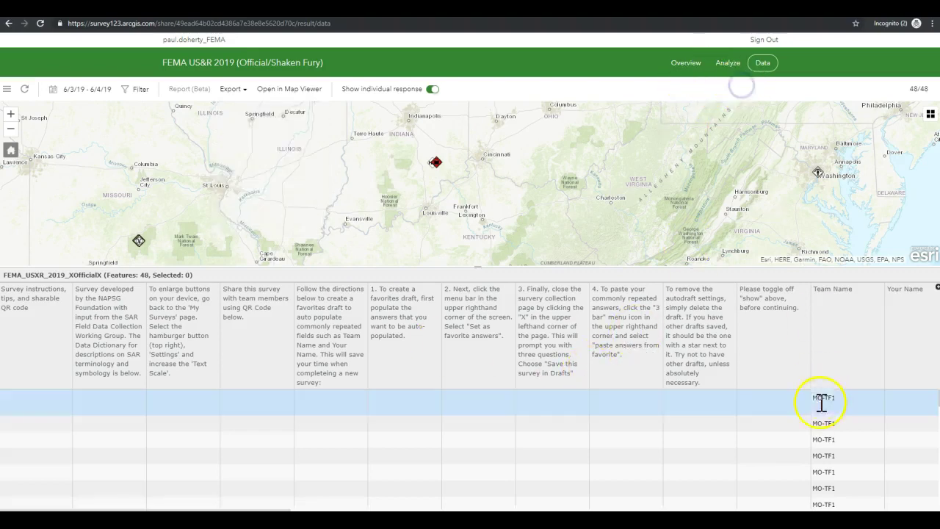
{"action": "left_click", "coordinate": [786, 411]}
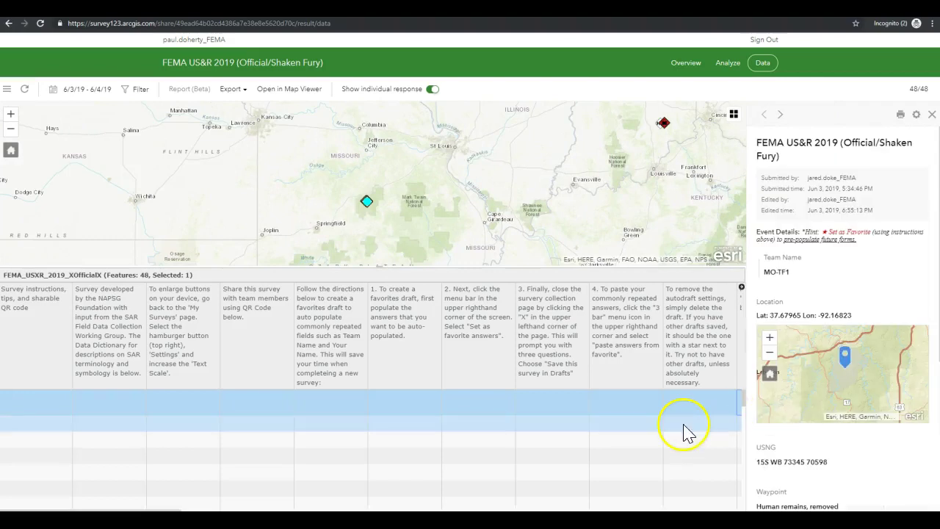
{"action": "scroll", "coordinate": [885, 450], "scroll_direction": "down", "scroll_amount": 1}
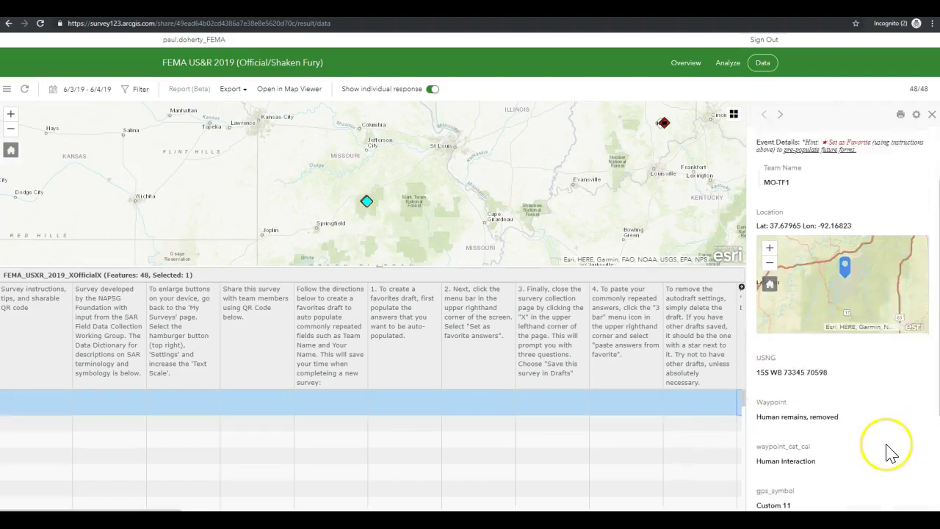
{"action": "scroll", "coordinate": [885, 449], "scroll_direction": "down", "scroll_amount": 2}
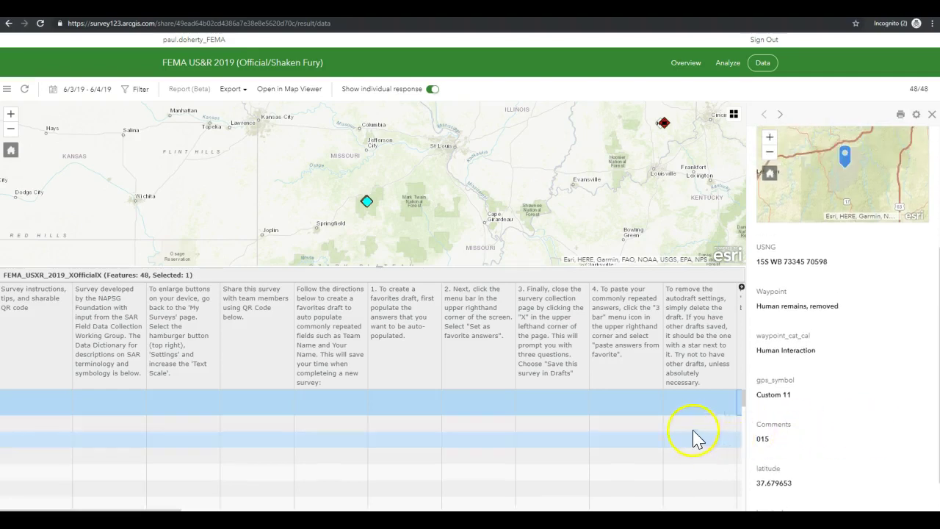
{"action": "left_click", "coordinate": [694, 437]}
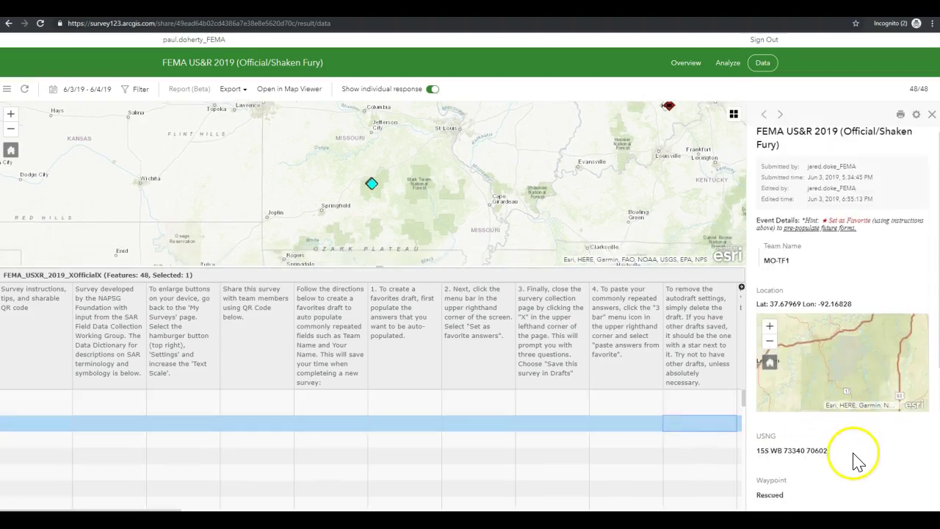
{"action": "scroll", "coordinate": [856, 457], "scroll_direction": "down", "scroll_amount": 3}
{"action": "scroll", "coordinate": [852, 441], "scroll_direction": "up", "scroll_amount": 2}
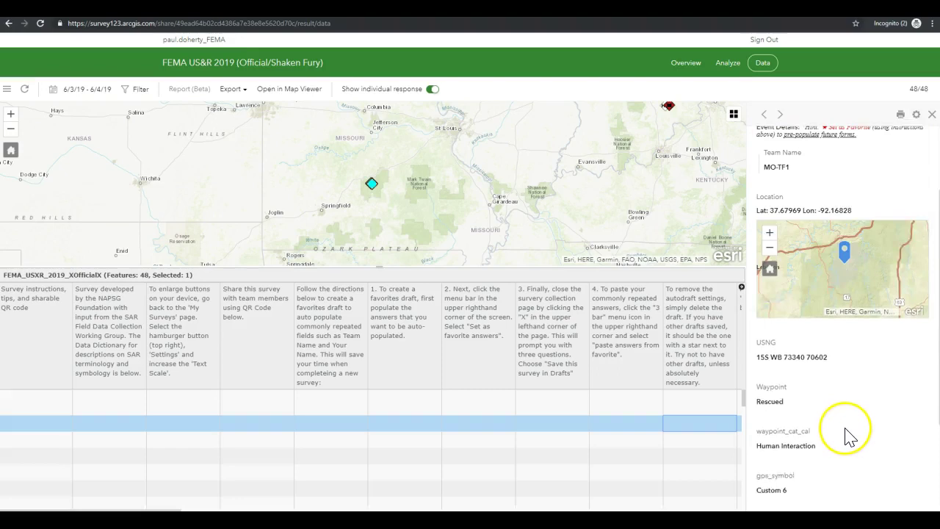
{"action": "scroll", "coordinate": [849, 433], "scroll_direction": "up", "scroll_amount": 1}
{"action": "scroll", "coordinate": [845, 243], "scroll_direction": "up", "scroll_amount": 2}
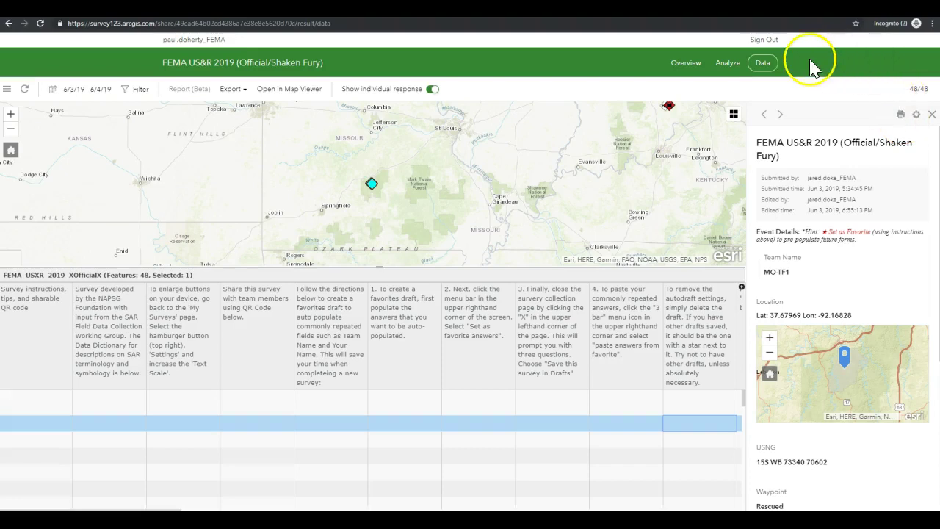
- On the Analyze page, set the Photo 1, Photo 2 and Photo 3 questions to visible
{"action": "left_click", "coordinate": [728, 64]}
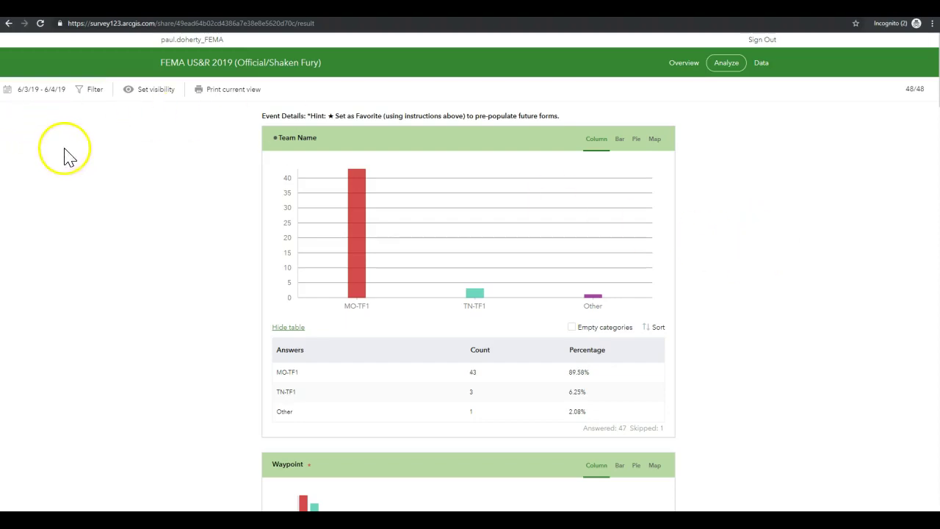
{"action": "left_click", "coordinate": [144, 92]}
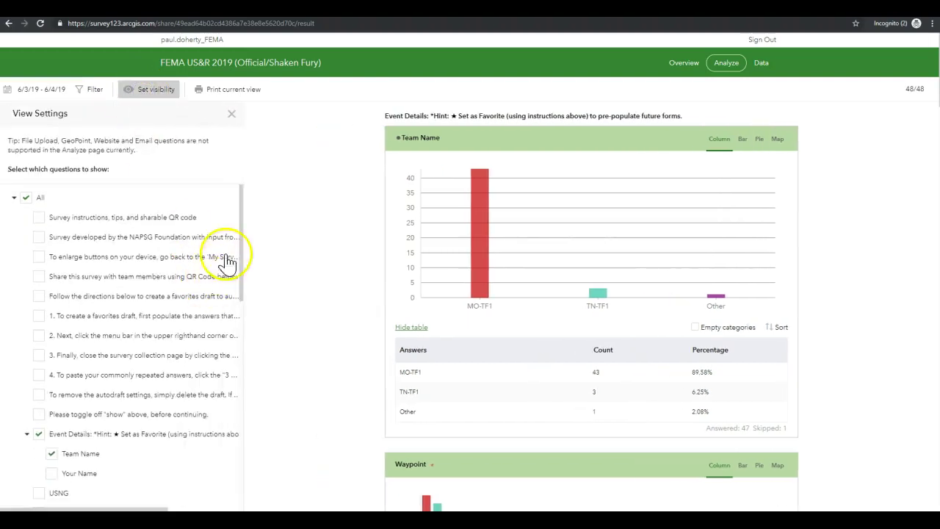
{"action": "left_click_drag", "start_coordinate": [242, 246], "coordinate": [243, 493]}
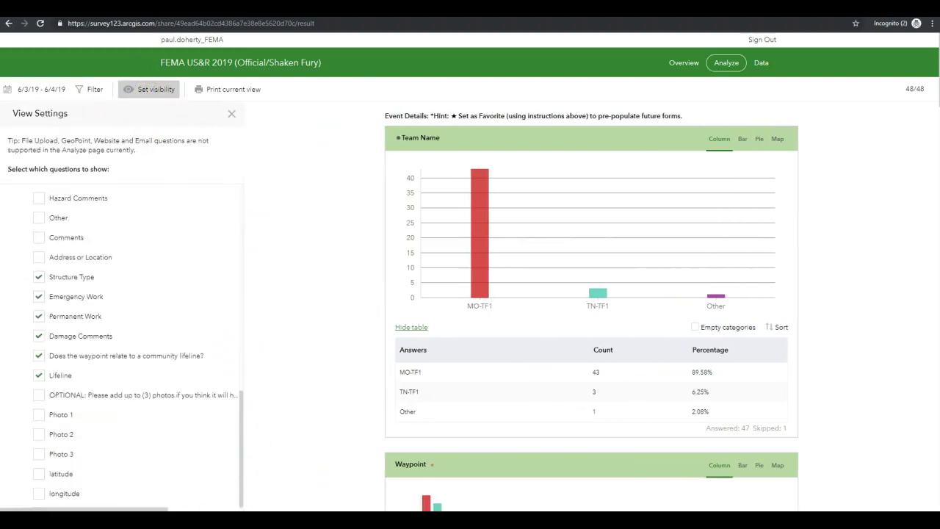
{"action": "left_click", "coordinate": [38, 414]}
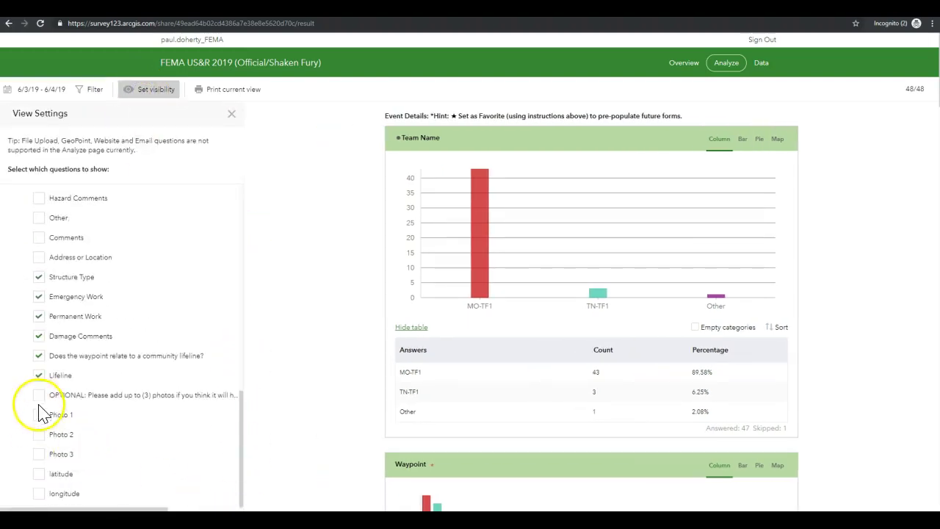
{"action": "left_click", "coordinate": [39, 455]}
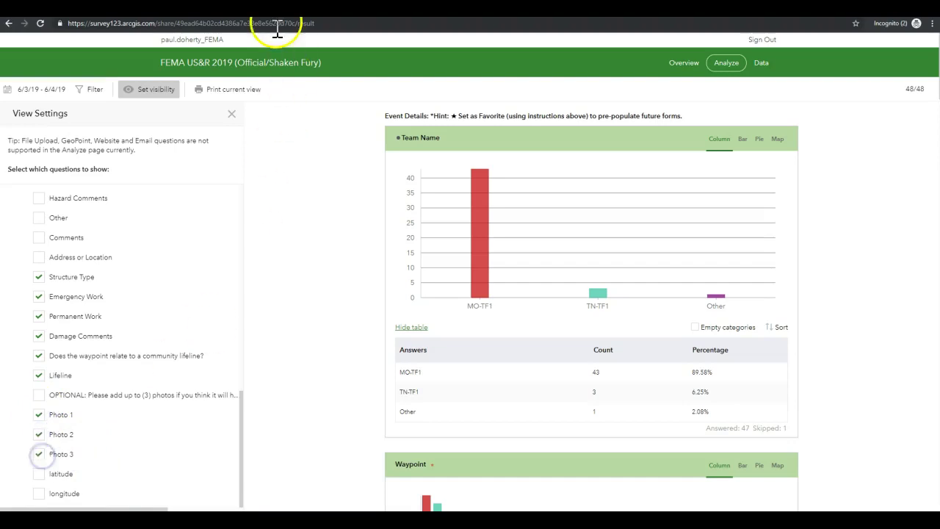
{"action": "left_click", "coordinate": [232, 113]}
{"action": "scroll", "coordinate": [786, 279], "scroll_direction": "down", "scroll_amount": 8}
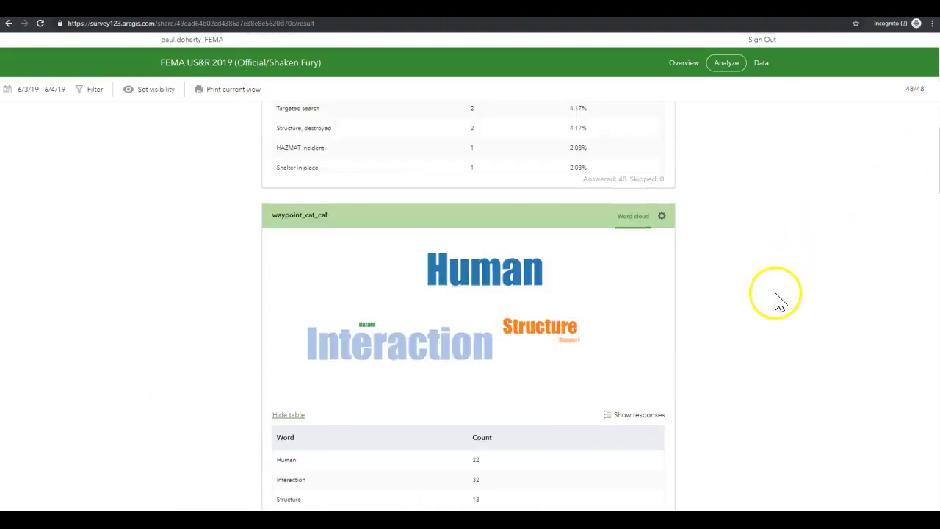
{"action": "scroll", "coordinate": [782, 316], "scroll_direction": "up", "scroll_amount": 2}
{"action": "scroll", "coordinate": [785, 327], "scroll_direction": "down", "scroll_amount": 6}
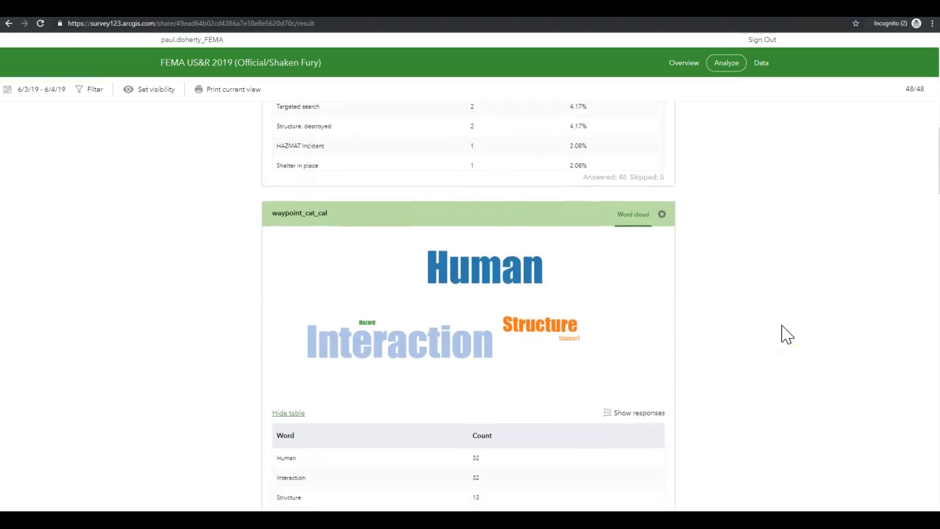
{"action": "scroll", "coordinate": [786, 334], "scroll_direction": "down", "scroll_amount": 18}
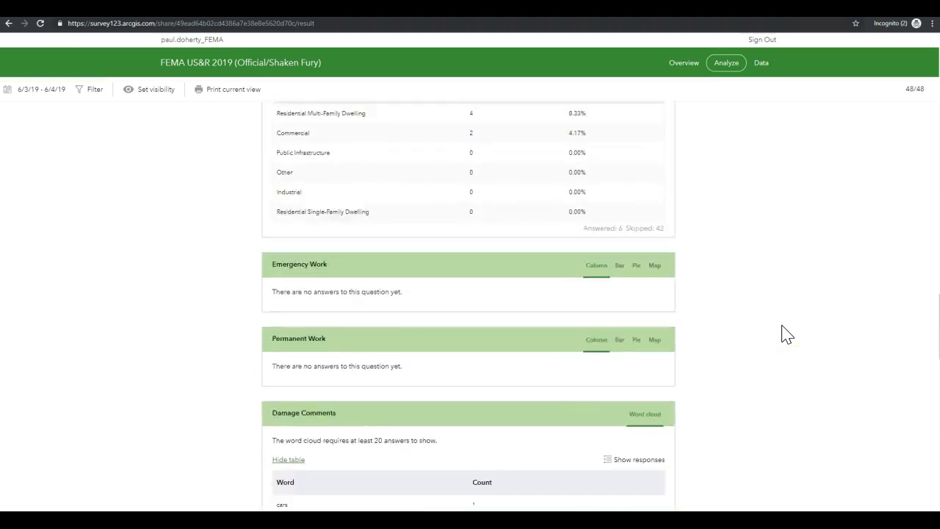
{"action": "scroll", "coordinate": [786, 334], "scroll_direction": "down", "scroll_amount": 12}
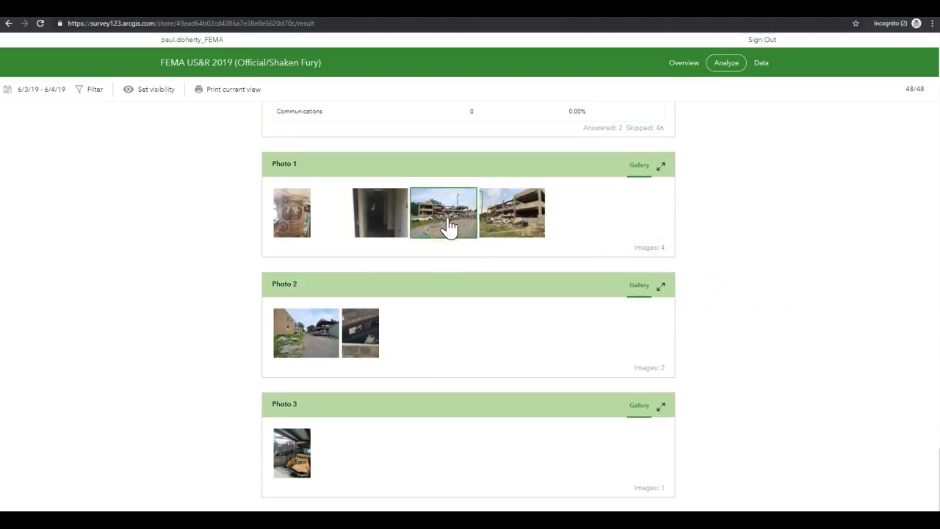
{"action": "left_click", "coordinate": [450, 225]}
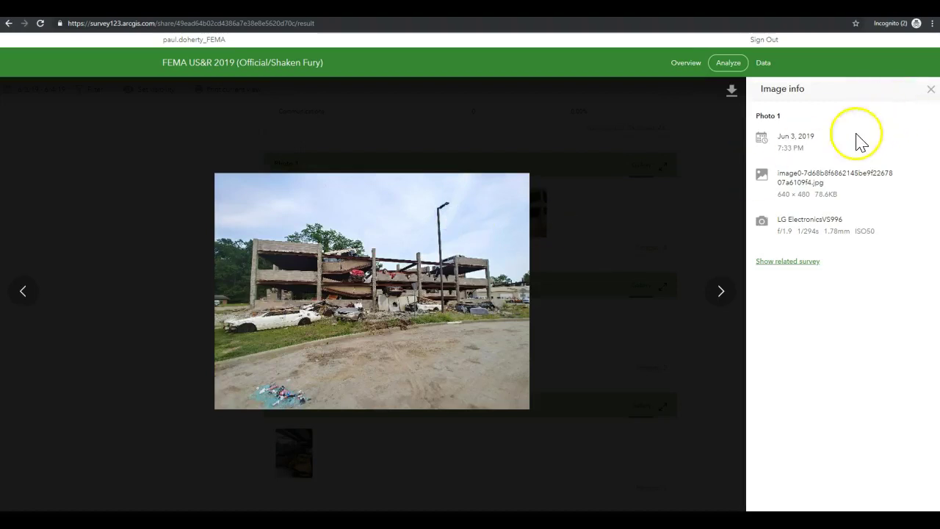
{"action": "triple_click", "coordinate": [851, 228]}
{"action": "left_click", "coordinate": [826, 213]}
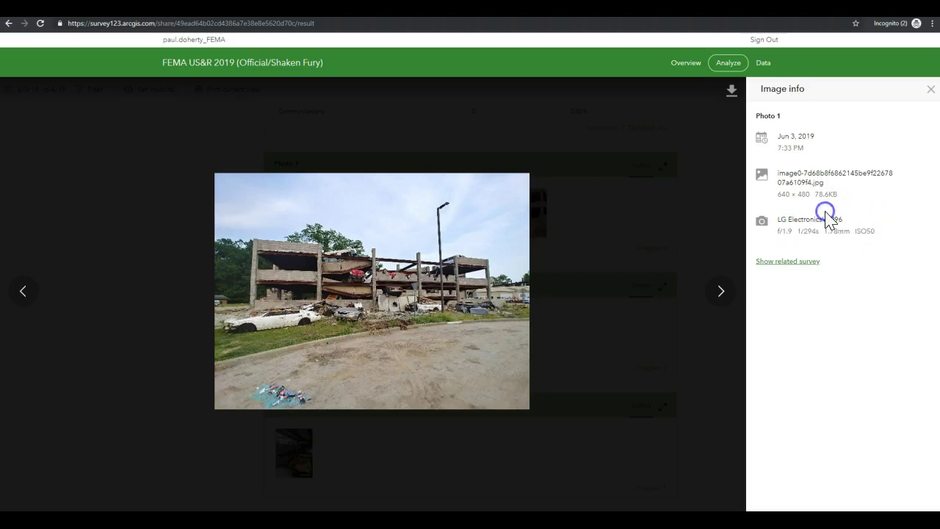
{"action": "left_click", "coordinate": [931, 91]}
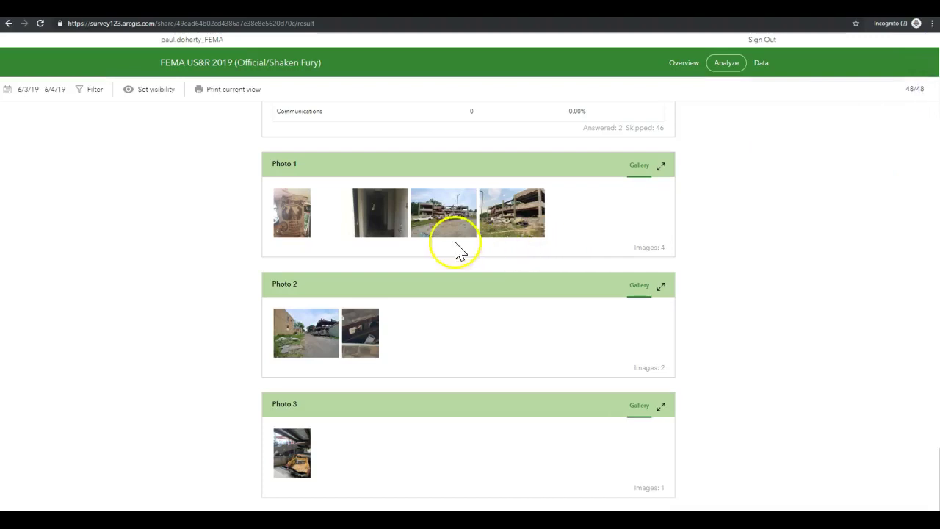
{"action": "left_click", "coordinate": [321, 236]}
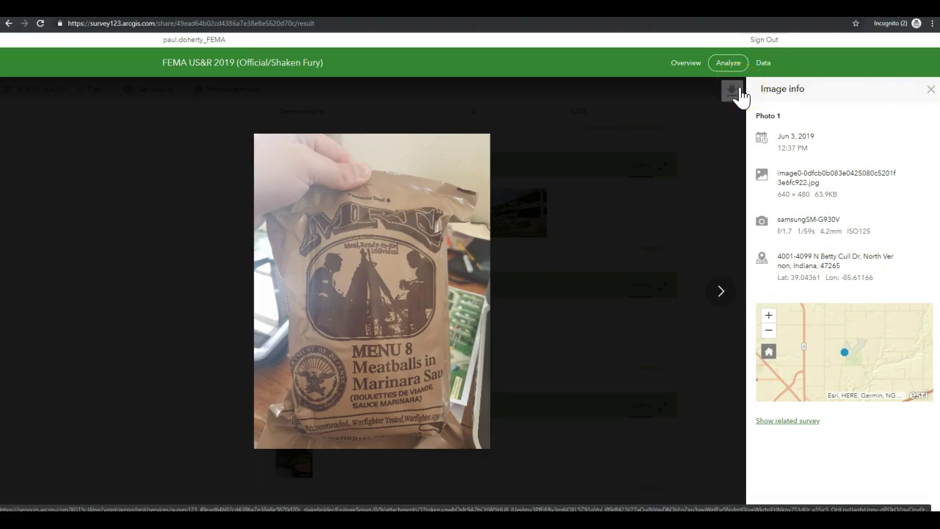
{"action": "left_click", "coordinate": [931, 89]}
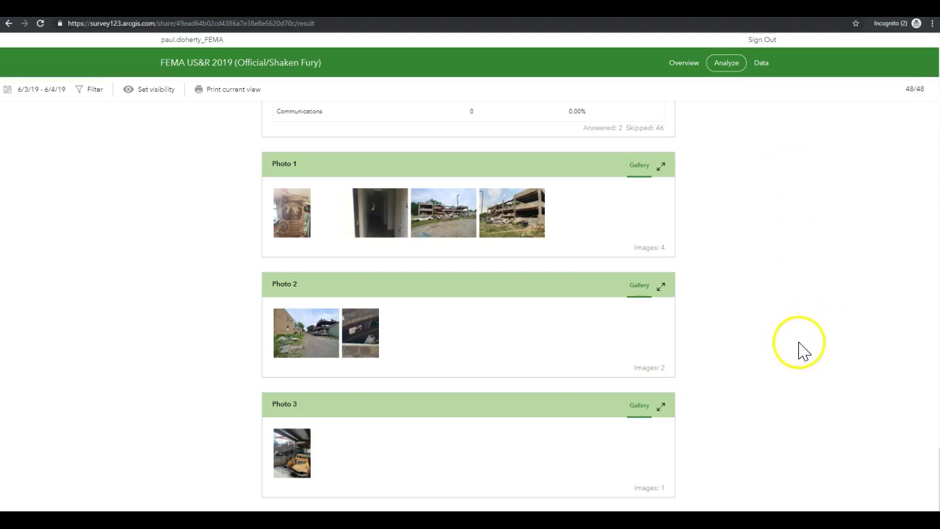
{"action": "scroll", "coordinate": [795, 329], "scroll_direction": "up", "scroll_amount": 2}
{"action": "scroll", "coordinate": [801, 320], "scroll_direction": "up", "scroll_amount": 2}
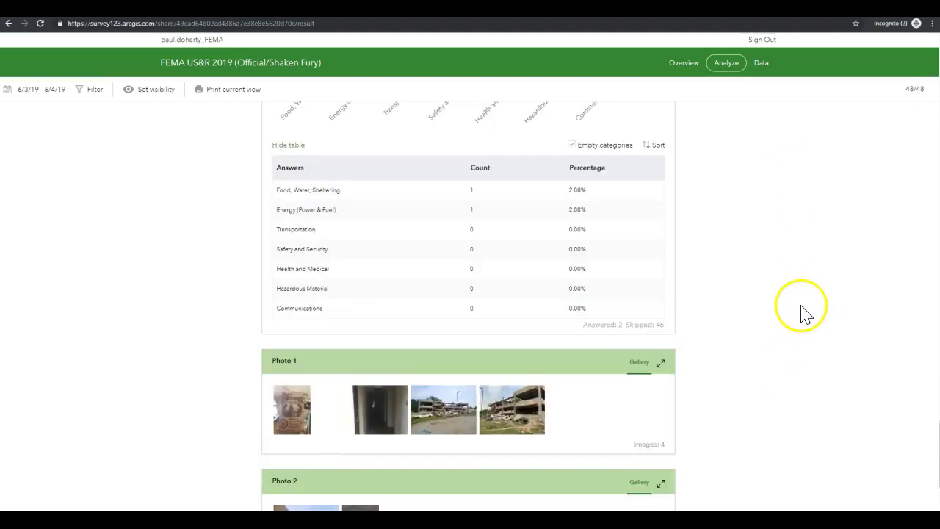
{"action": "scroll", "coordinate": [812, 311], "scroll_direction": "up", "scroll_amount": 7}
{"action": "scroll", "coordinate": [808, 307], "scroll_direction": "down", "scroll_amount": 1}
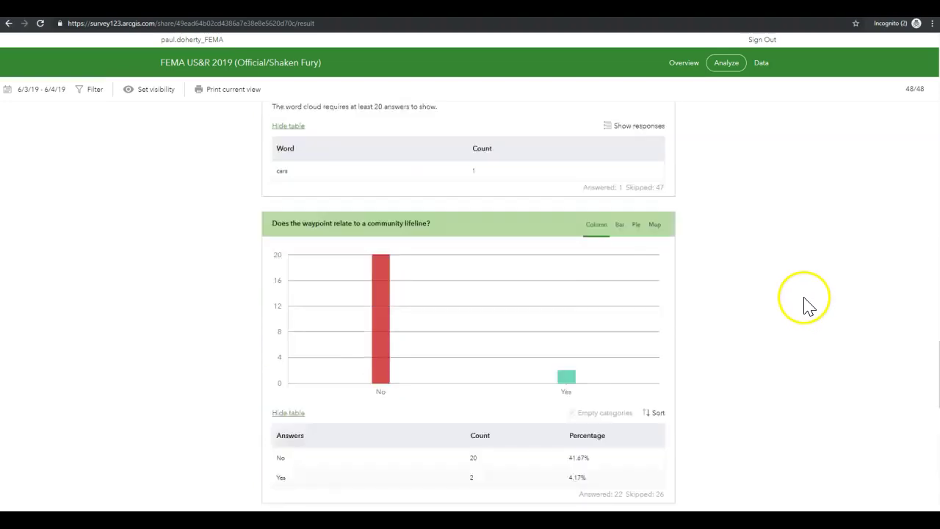
{"action": "scroll", "coordinate": [808, 294], "scroll_direction": "up", "scroll_amount": 6}
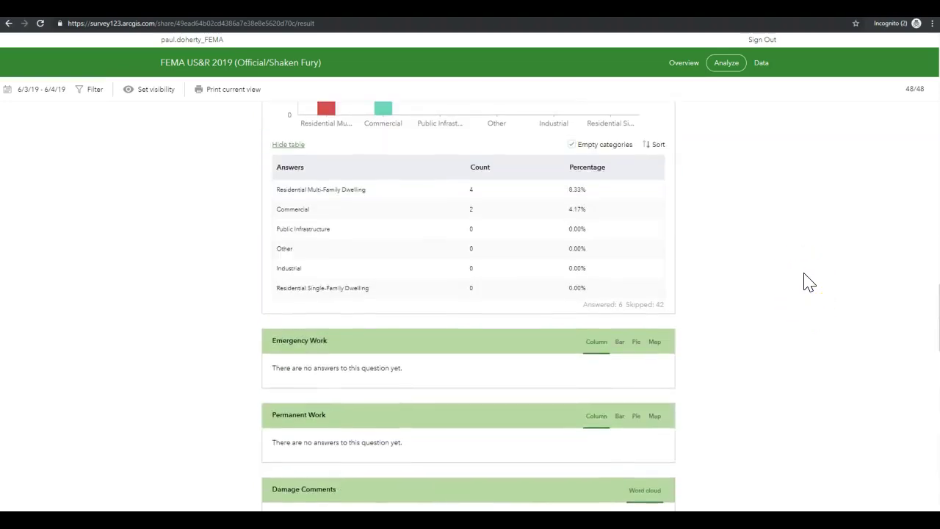
{"action": "scroll", "coordinate": [810, 248], "scroll_direction": "up", "scroll_amount": 3}
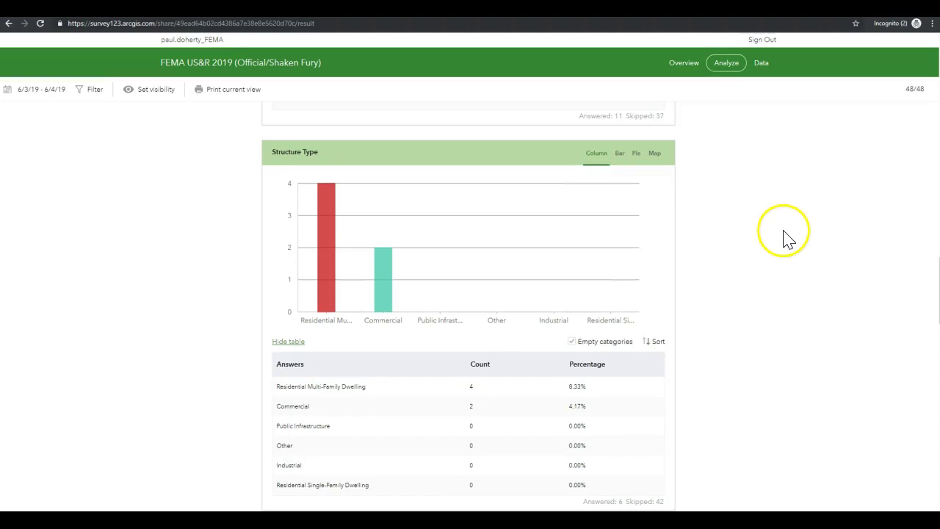